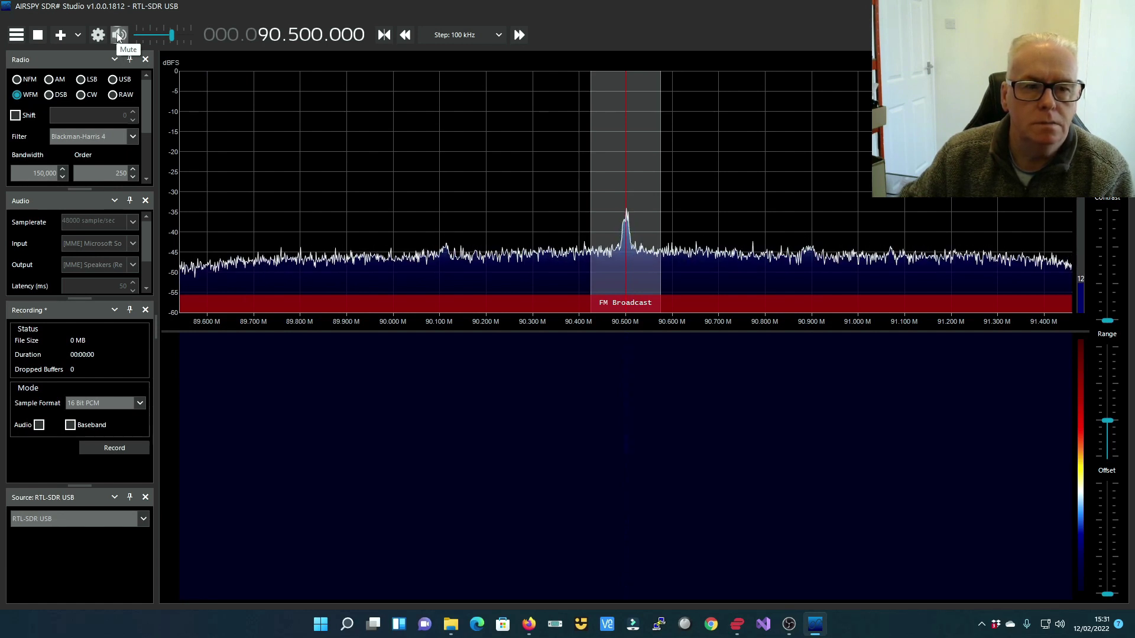
# Step: Mute the audio while staying tuned to the 90.5 MHz WFM station
pyautogui.click(118, 35)
pyautogui.moveTo(632, 226)
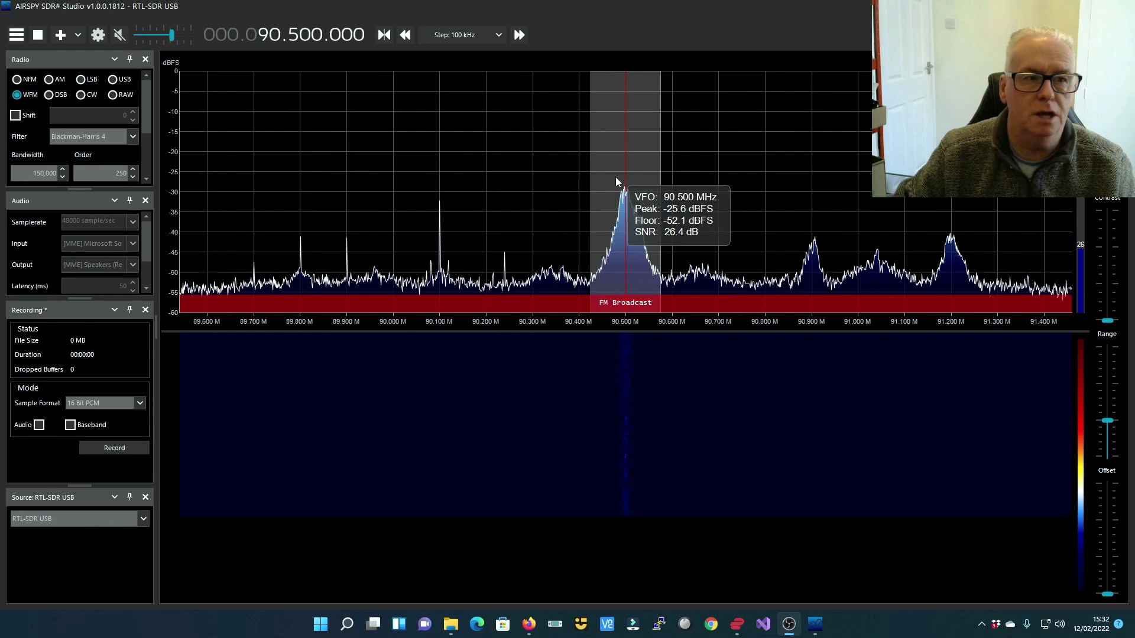
pyautogui.click(122, 35)
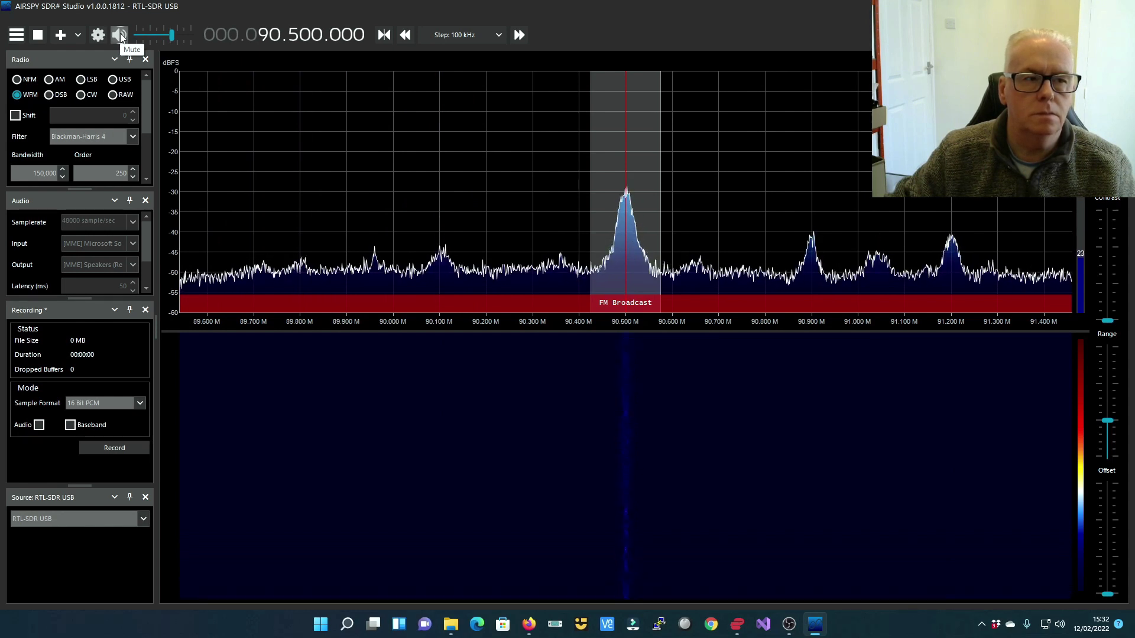
pyautogui.click(122, 35)
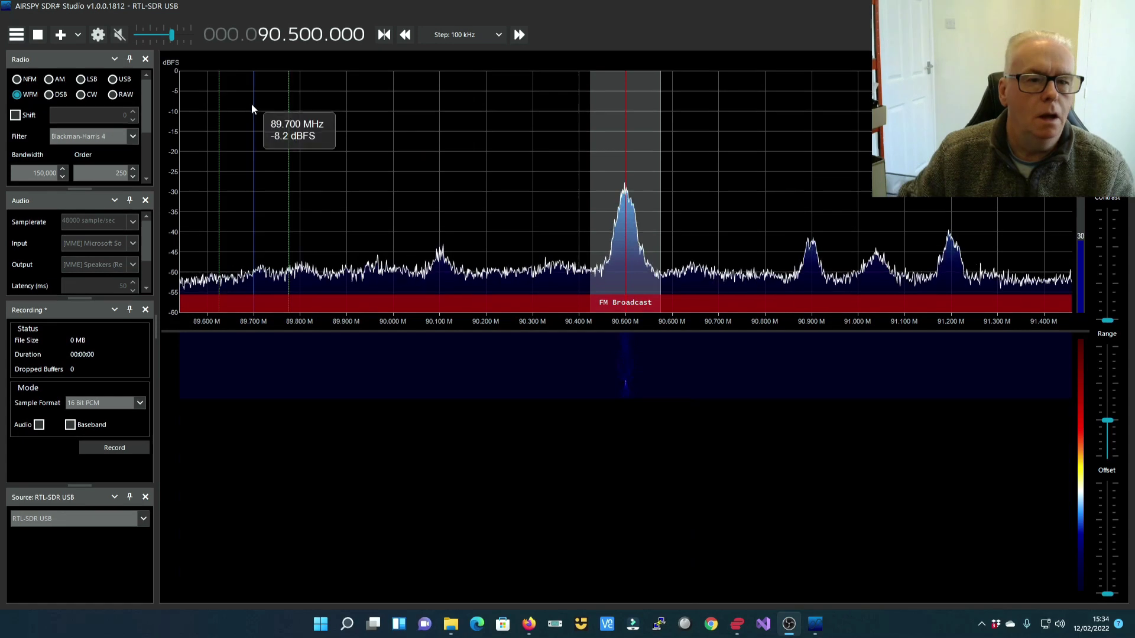
# Step: Unmute the audio and tune to the station peaks at 90.9 and 91.3 MHz
pyautogui.click(117, 34)
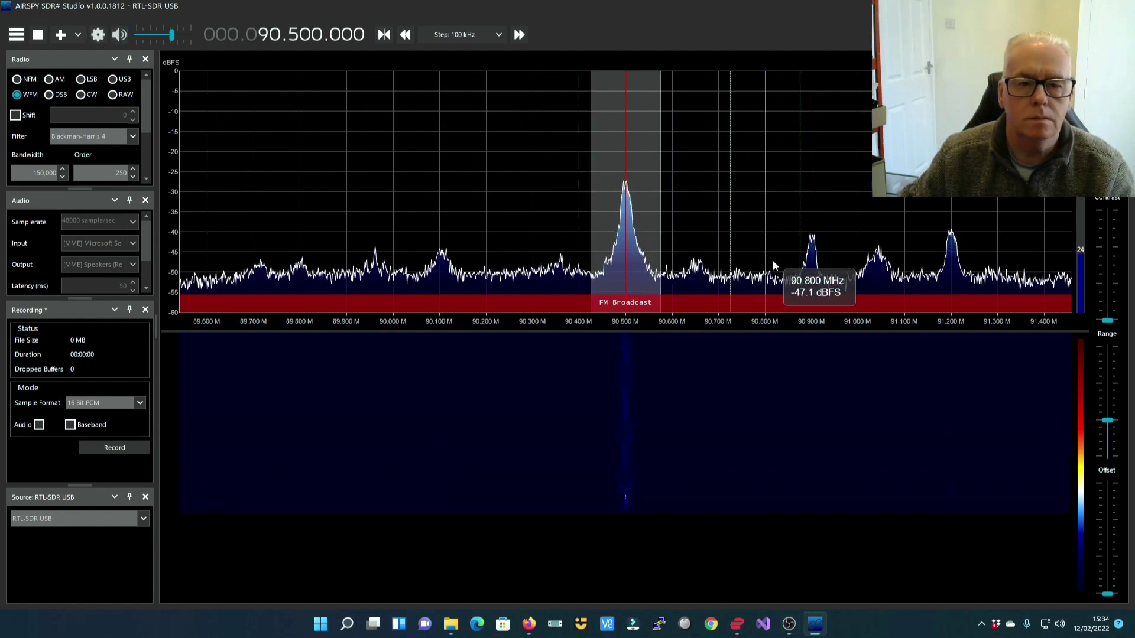
pyautogui.click(799, 265)
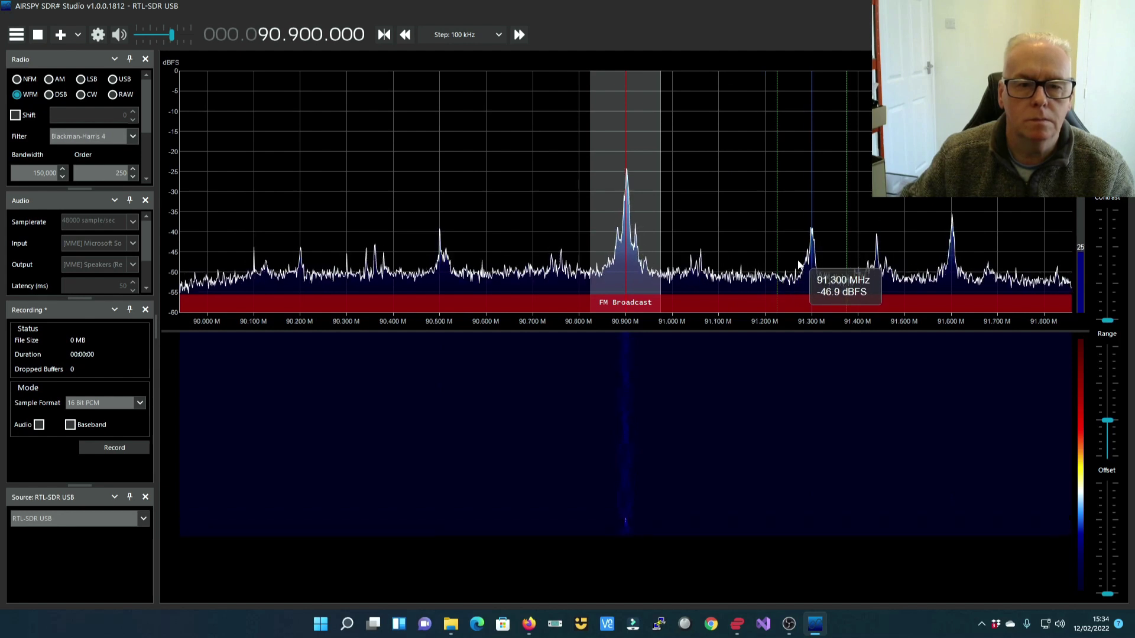
pyautogui.click(799, 265)
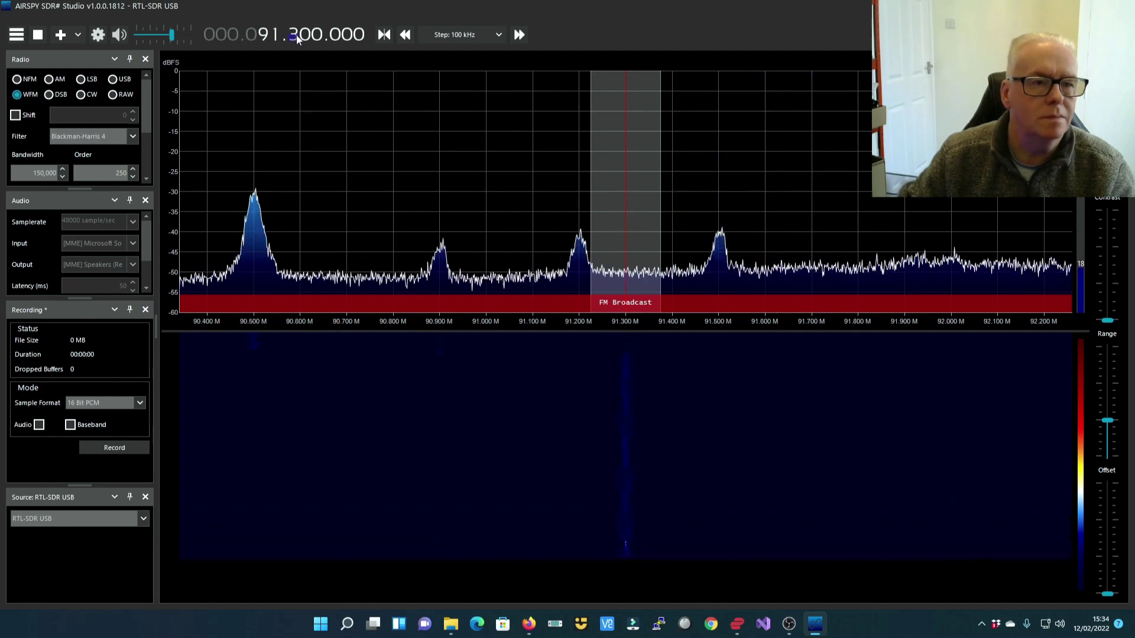
# Step: Scroll the 100 kHz digit to settle the tuning on 91.500.000 MHz
pyautogui.scroll(1, 297, 37)
pyautogui.scroll(-1, 297, 38)
pyautogui.scroll(-1, 297, 38)
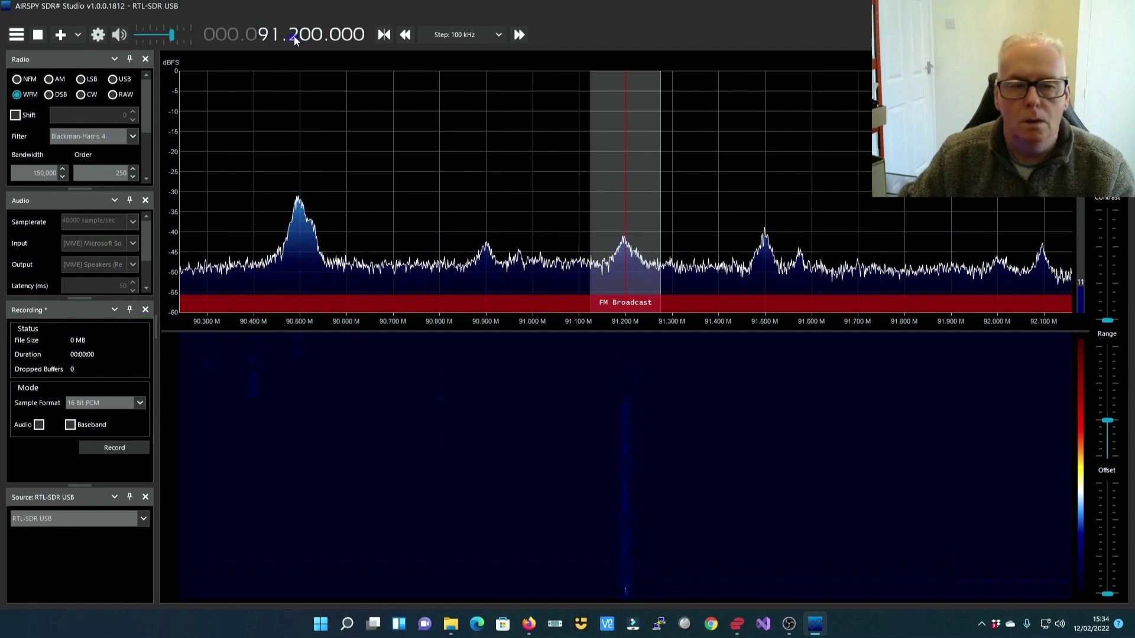
pyautogui.scroll(2, 294, 37)
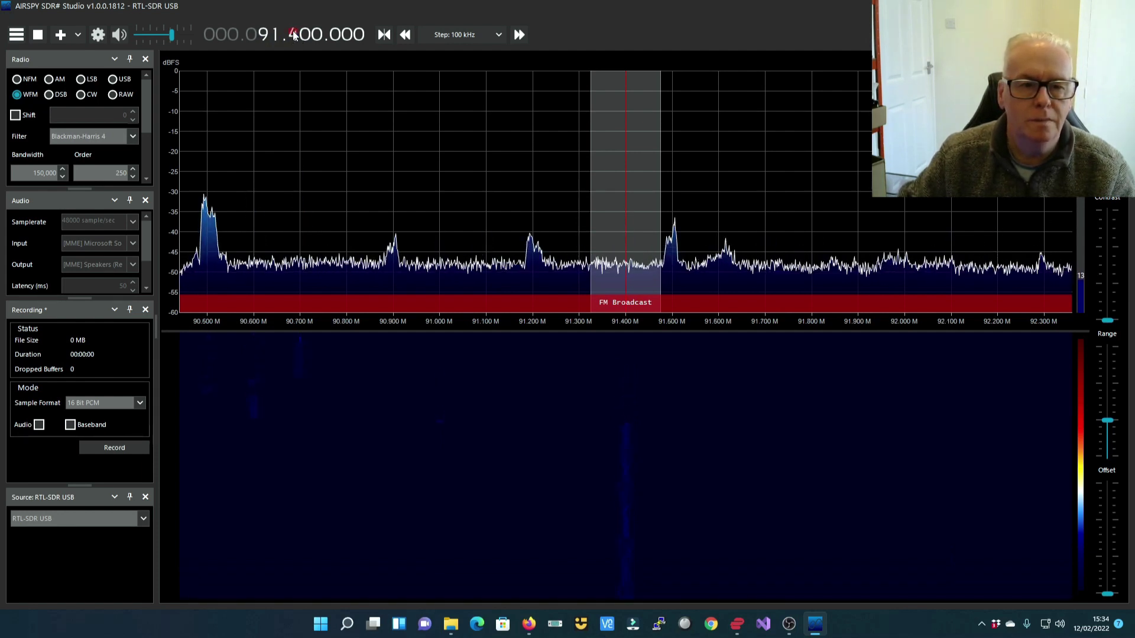
pyautogui.scroll(1, 294, 38)
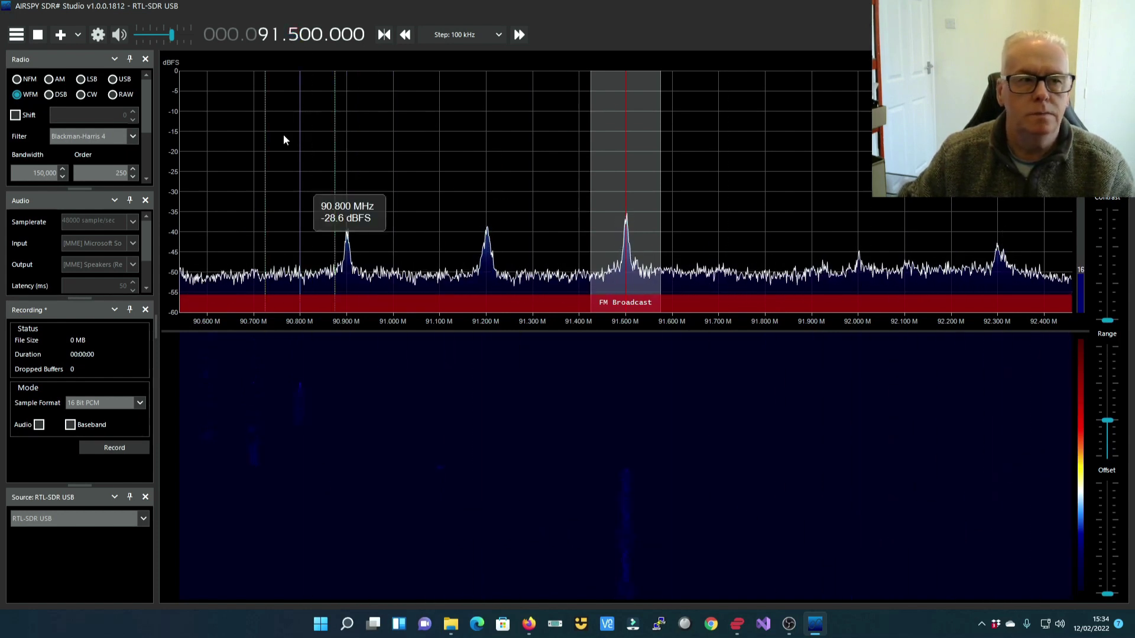
# Step: Mute the audio, shift the level offset to -10 dBFS and widen the range to -90 dBFS
pyautogui.click(119, 35)
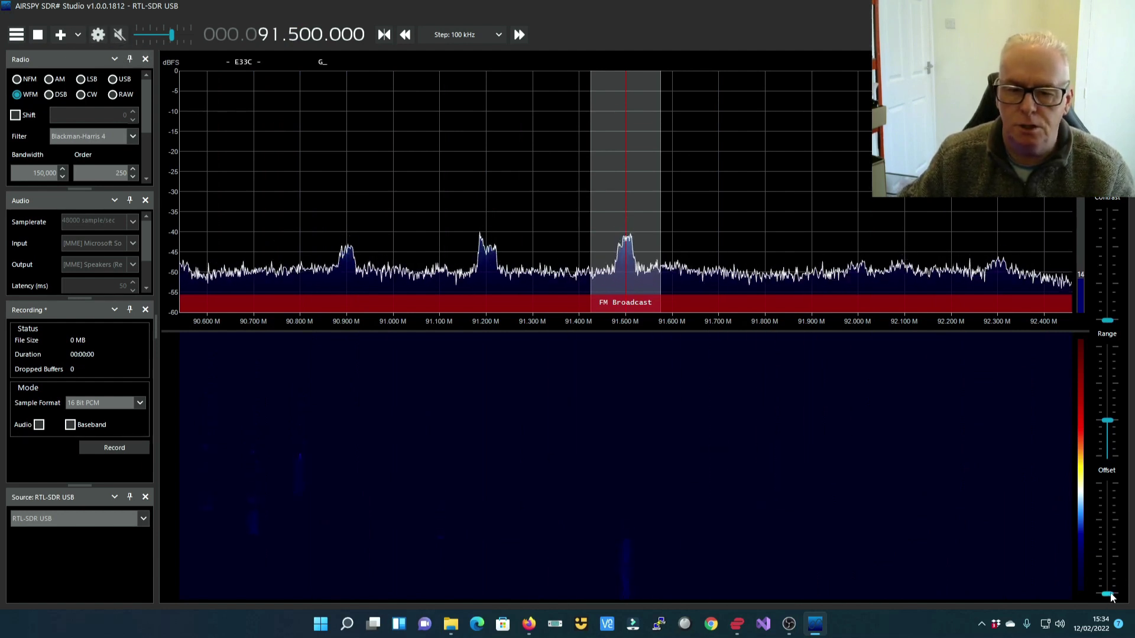
pyautogui.moveTo(1109, 596); pyautogui.dragTo(1109, 589)
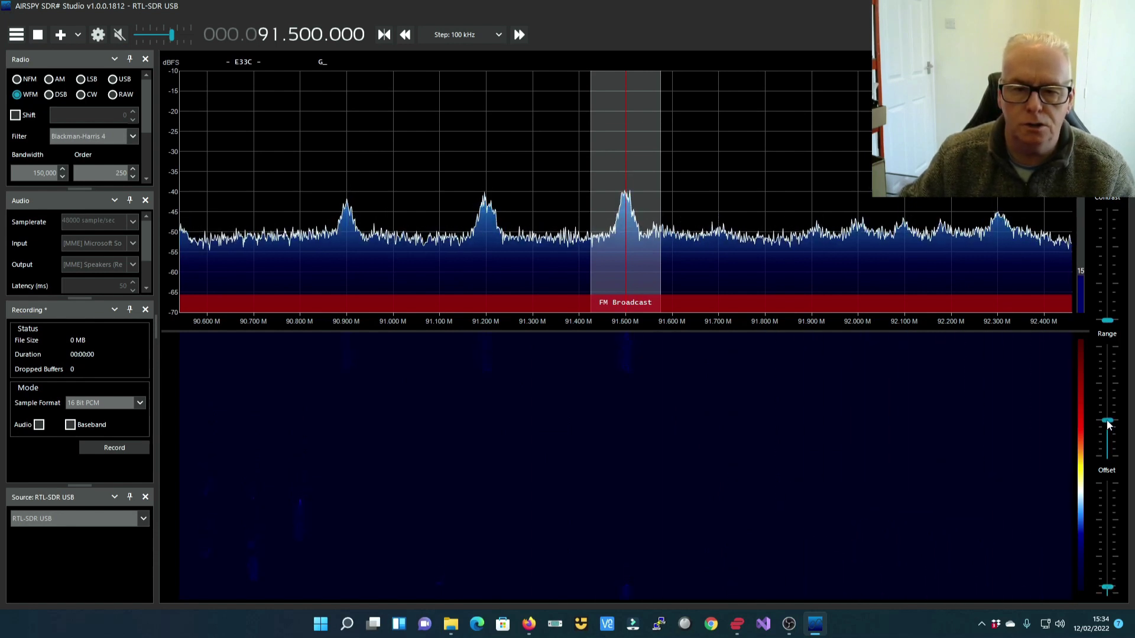
pyautogui.moveTo(1109, 424); pyautogui.dragTo(1109, 413)
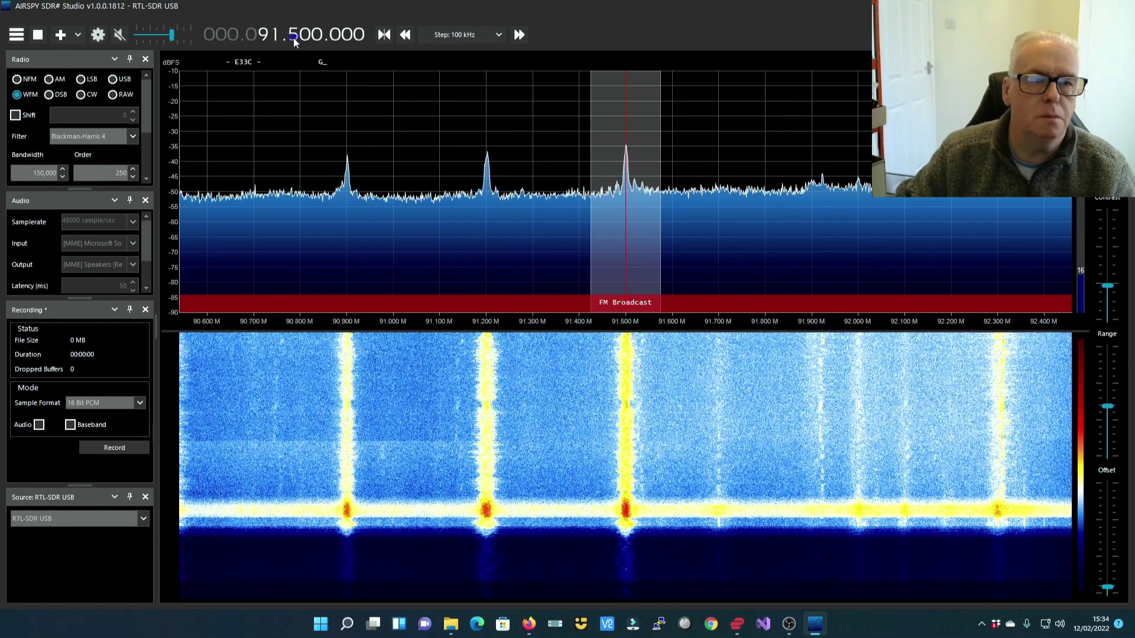
# Step: Scroll the 100 kHz digit down from 91.500 to the 90.500 MHz station
pyautogui.scroll(-5, 293, 36)
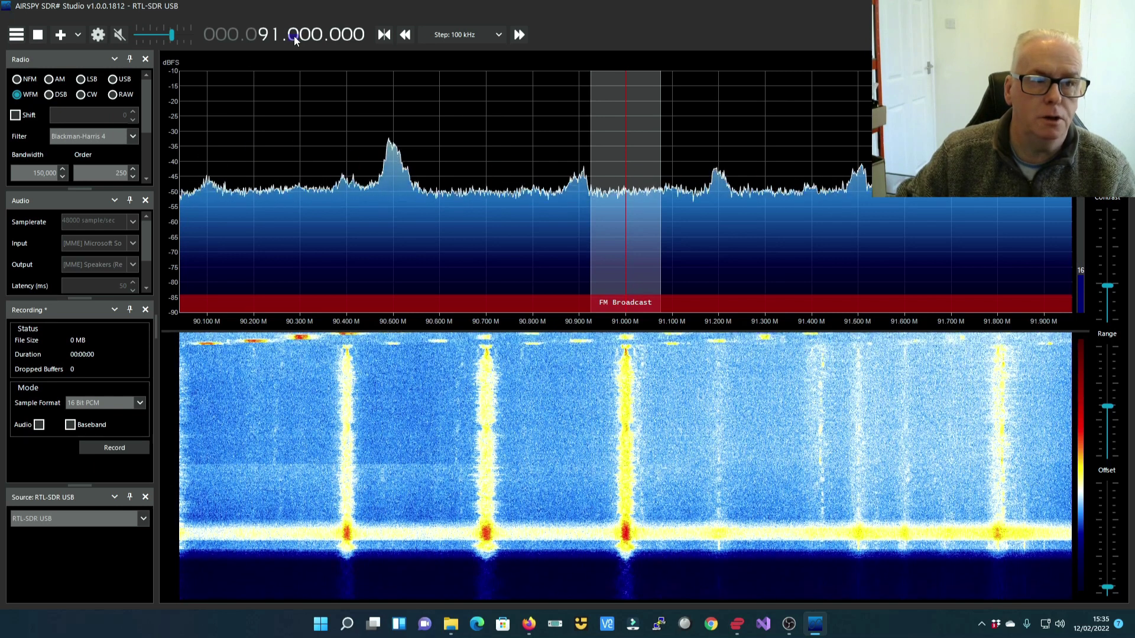
pyautogui.scroll(-3, 295, 39)
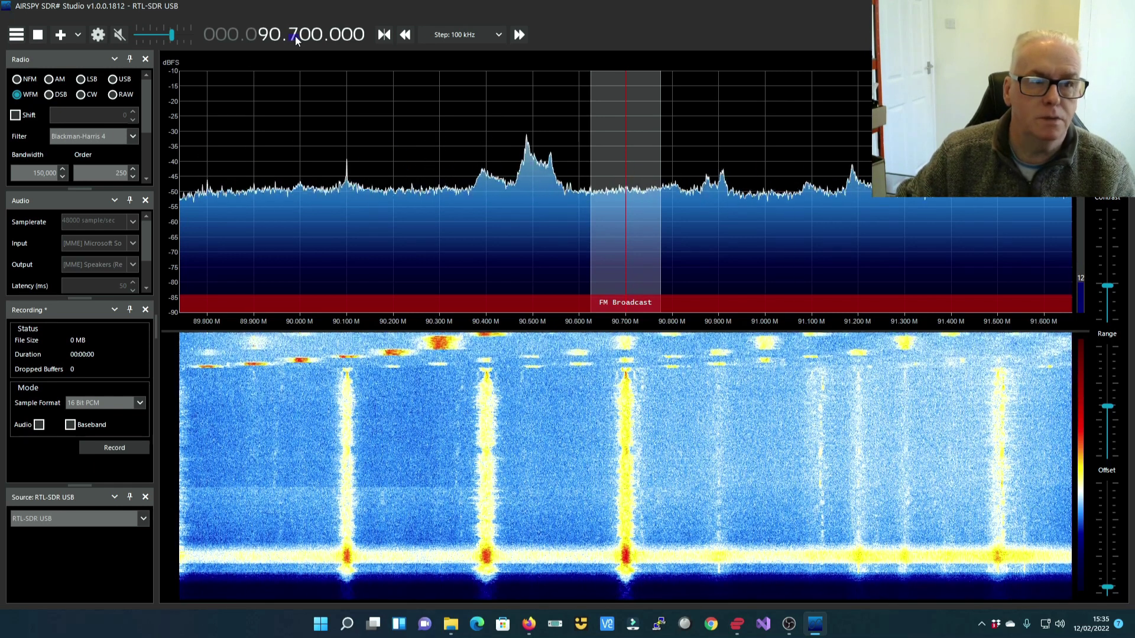
pyautogui.scroll(-2, 295, 39)
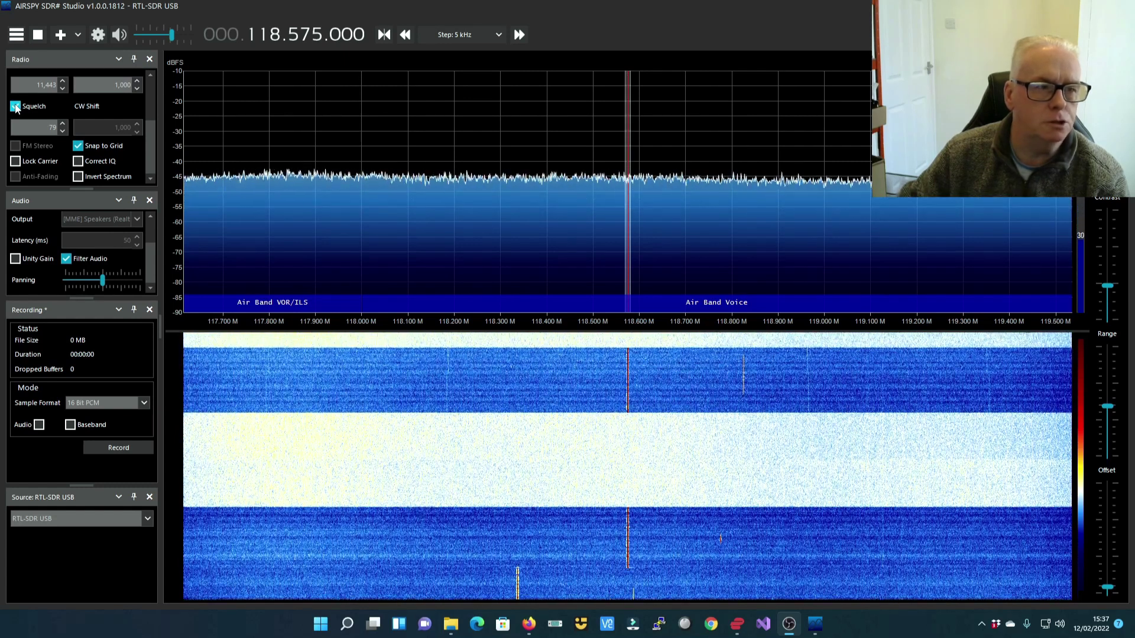
# Step: Turn Squelch off and back on, leaving it enabled at 118.575 MHz
pyautogui.click(15, 106)
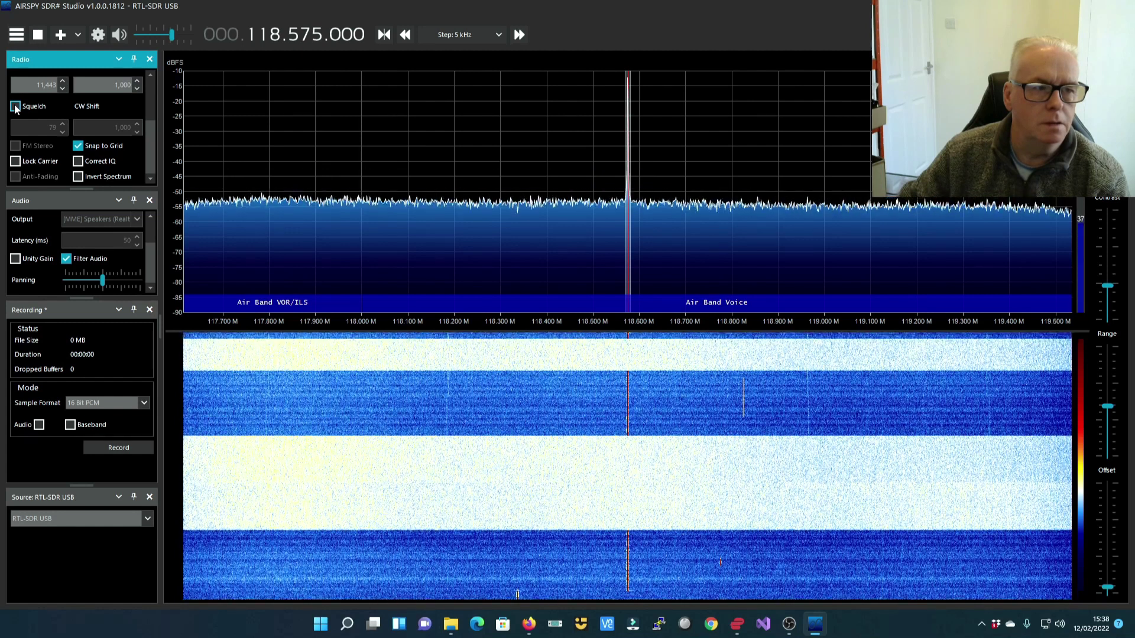
pyautogui.click(16, 106)
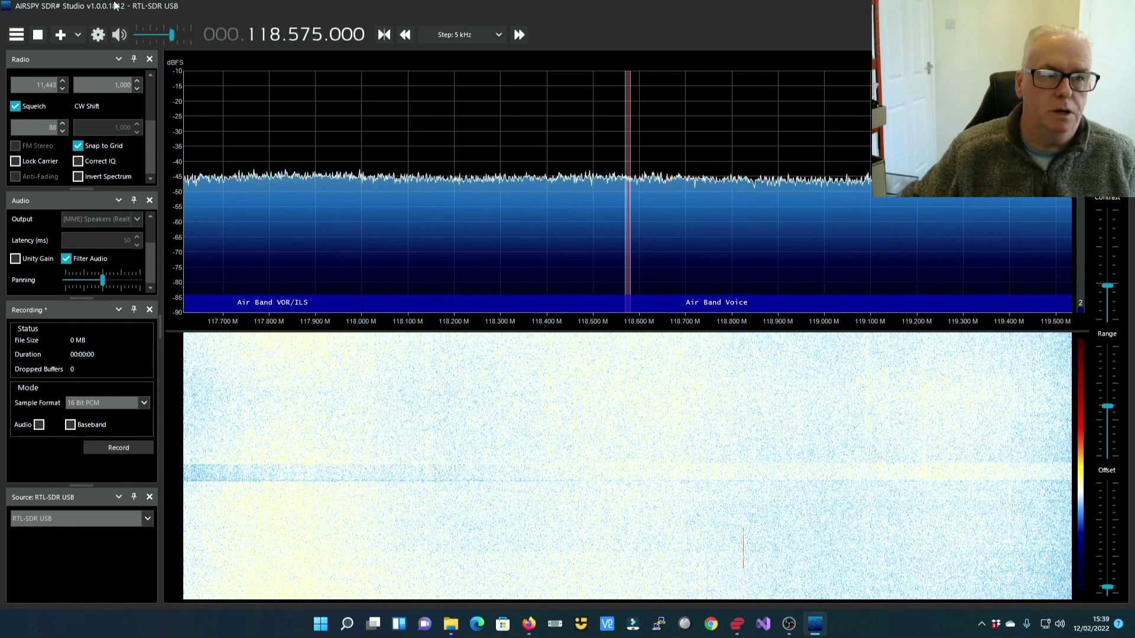
# Step: Step the tuning up 2 MHz to 120.575 MHz, then tune to the 120.010 MHz signal
pyautogui.click(276, 31)
pyautogui.click(275, 30)
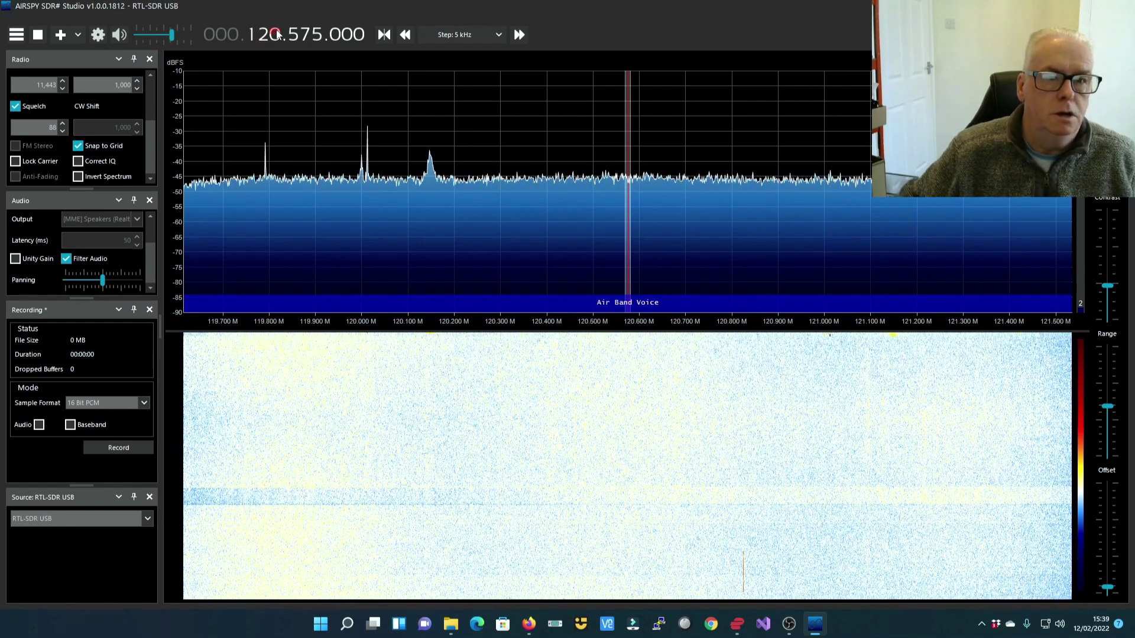
pyautogui.click(366, 193)
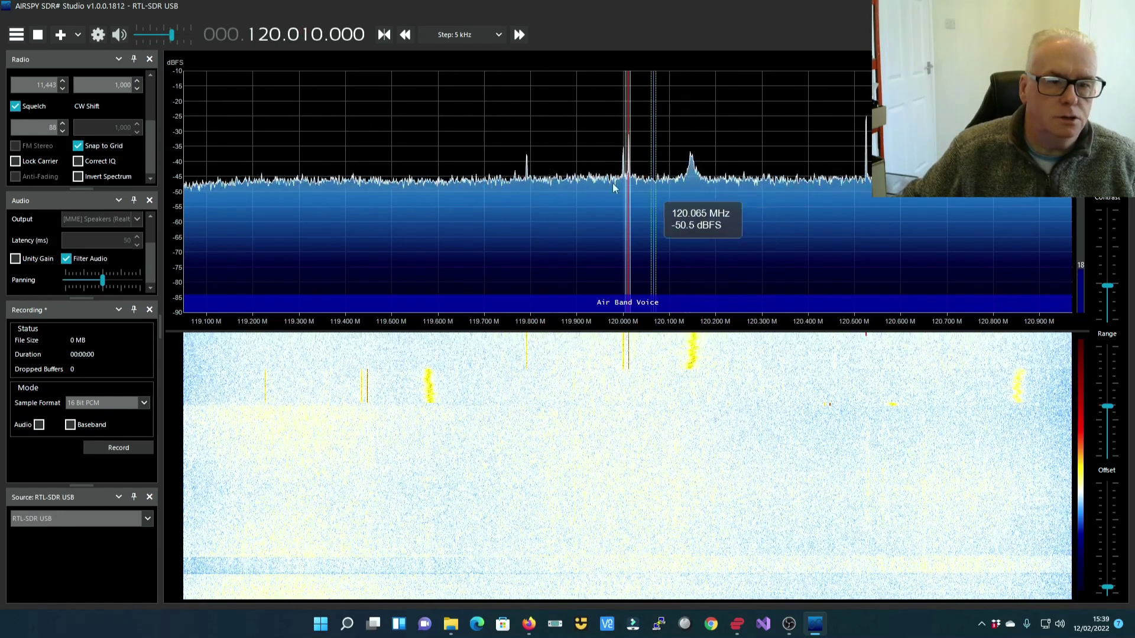
# Step: Try the waterfall traces near 120.525 and 121.040 MHz, ending tuned to 120.040 MHz
pyautogui.click(865, 264)
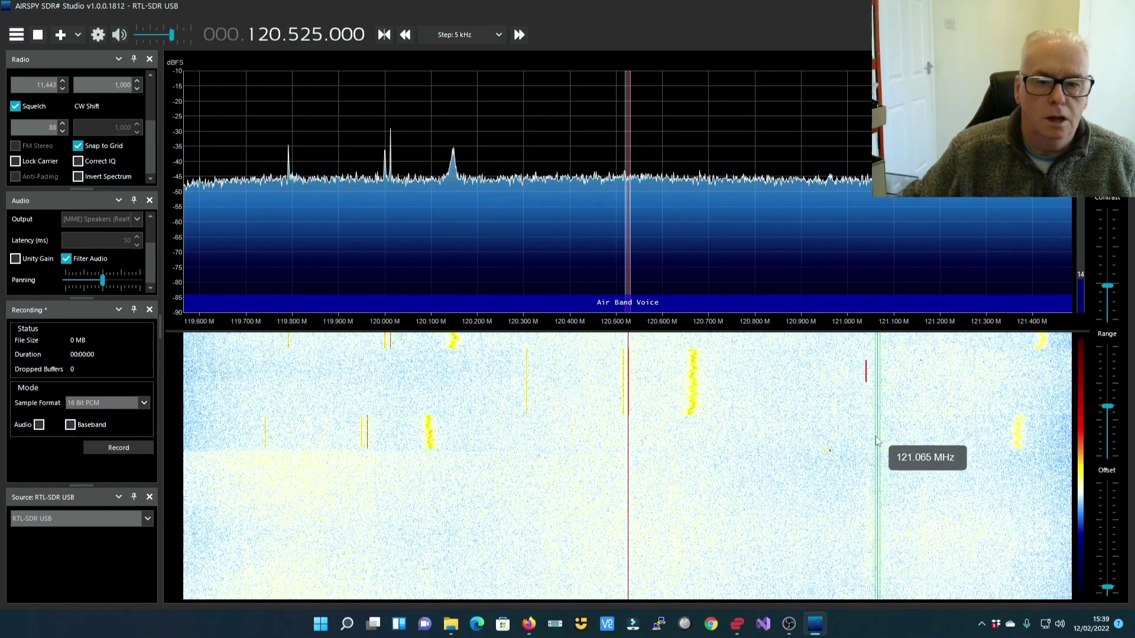
pyautogui.click(867, 407)
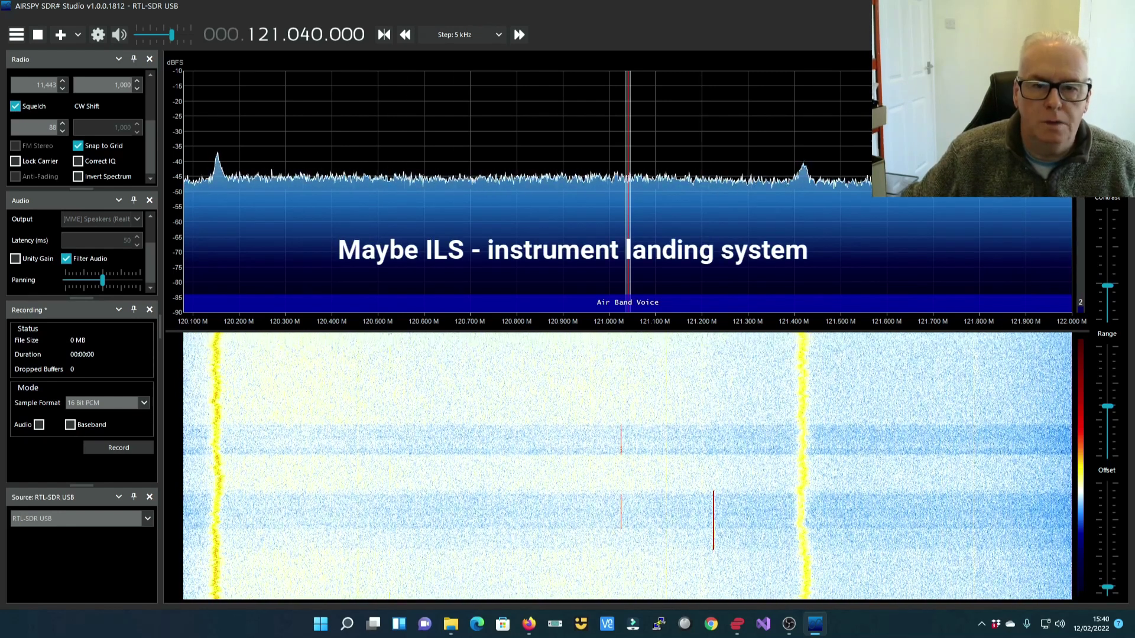
pyautogui.scroll(3, 1107, 119)
pyautogui.scroll(-2, 1107, 118)
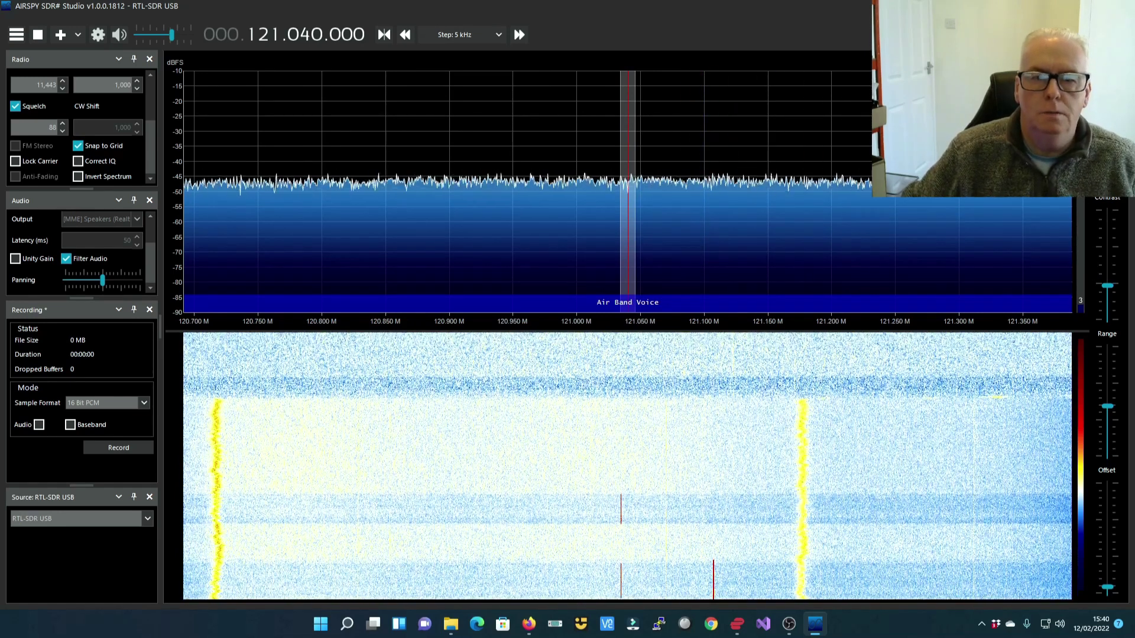
pyautogui.scroll(-5, 1109, 148)
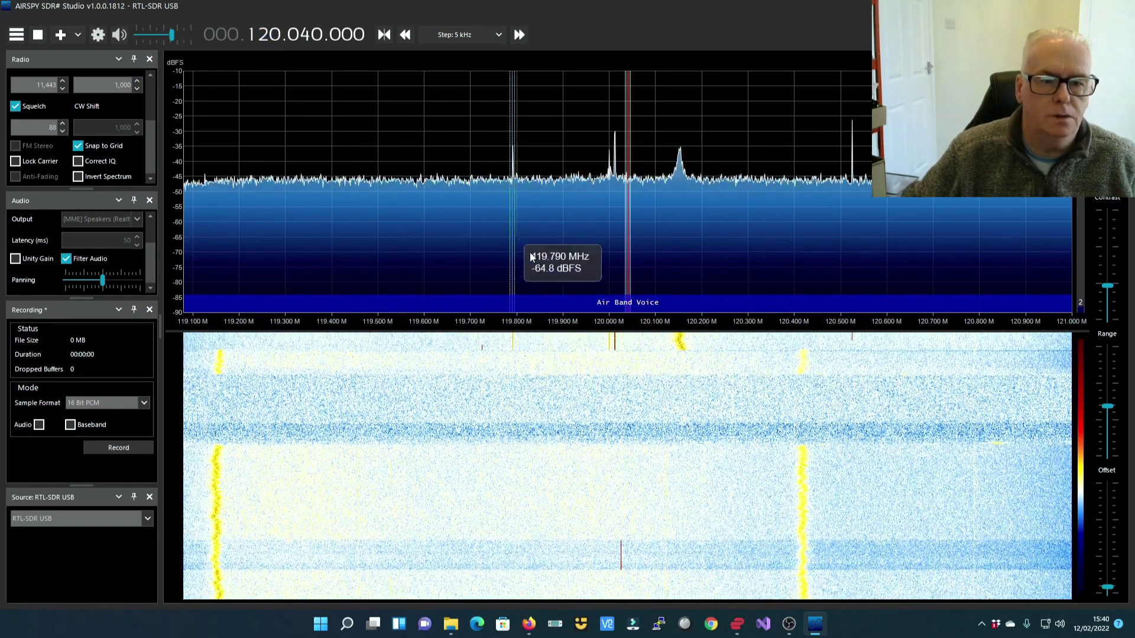
# Step: Tune to the signal near 120.015 MHz, then scroll the kHz digits downward
pyautogui.click(617, 371)
pyautogui.scroll(-1, 322, 43)
pyautogui.scroll(-2, 321, 42)
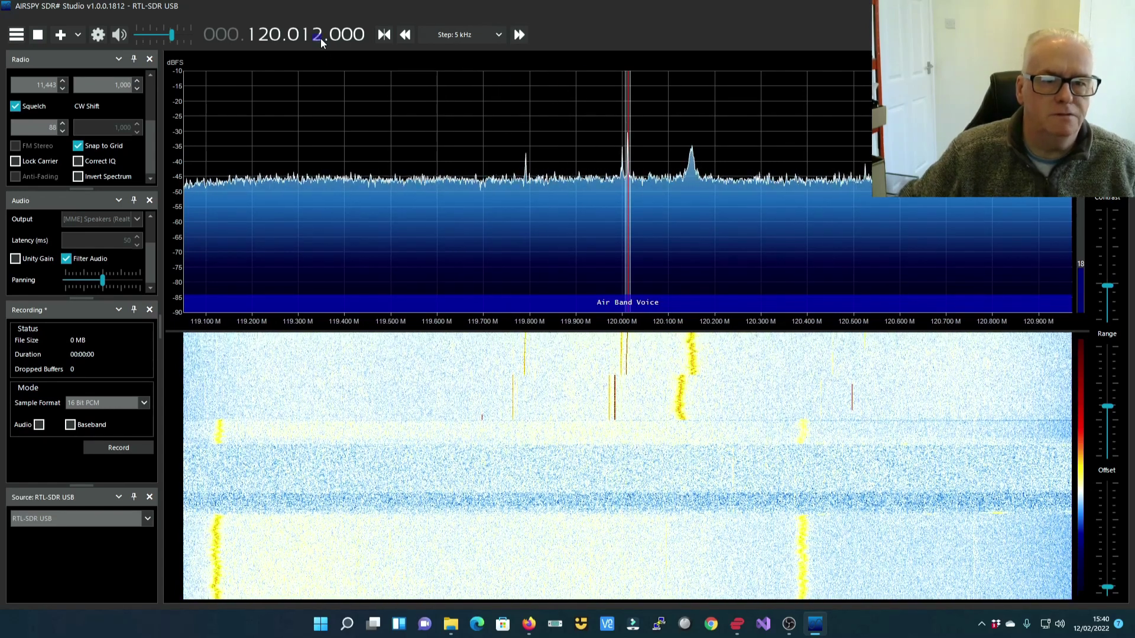
pyautogui.scroll(-1, 320, 38)
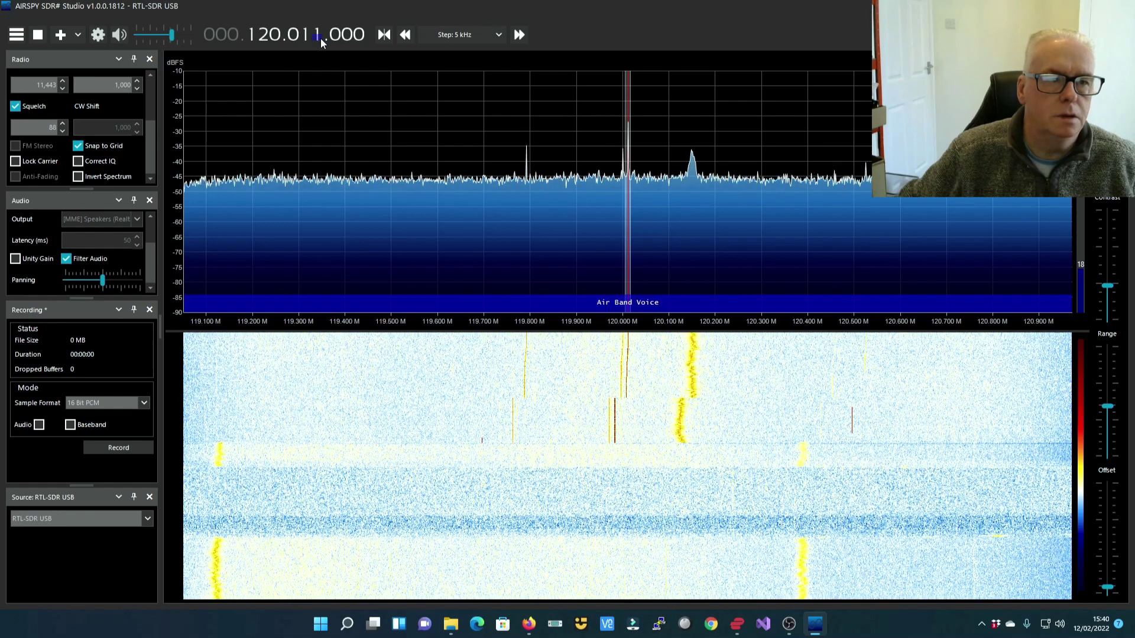
pyautogui.scroll(-1, 320, 37)
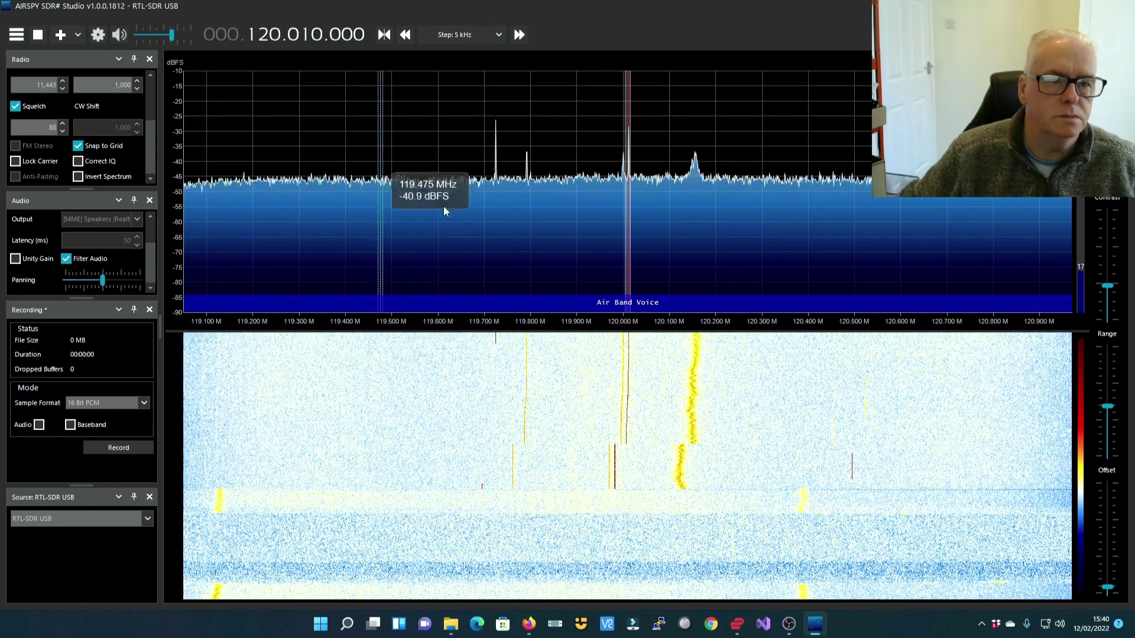
# Step: Retune from the waterfall to 119.725, then 119.440, and finally 119.155 MHz
pyautogui.click(497, 229)
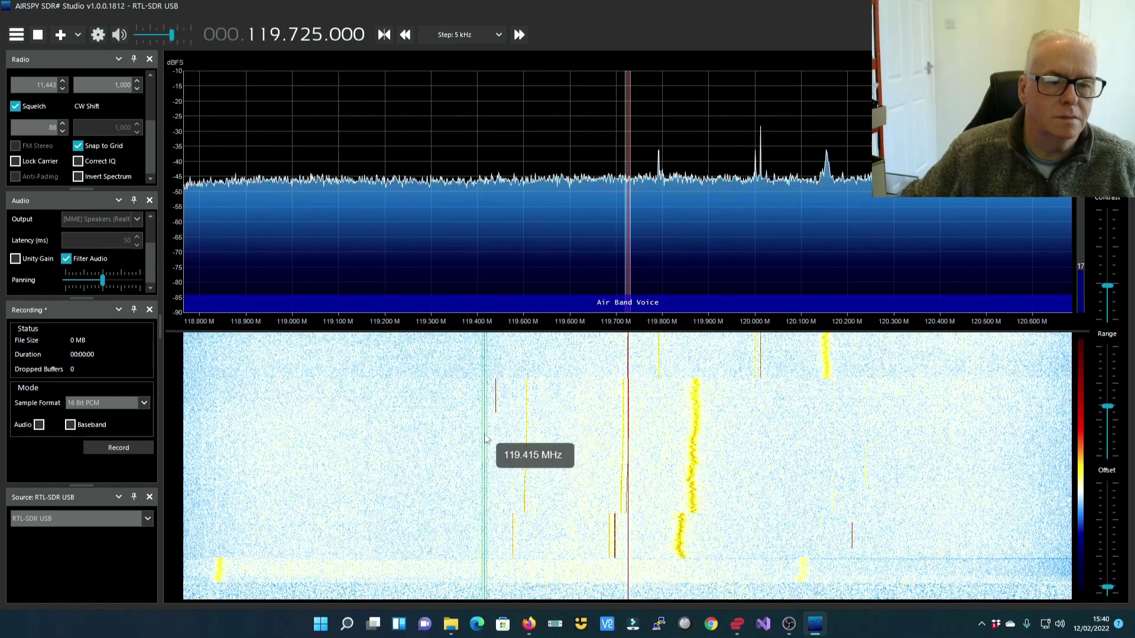
pyautogui.click(497, 418)
pyautogui.click(496, 414)
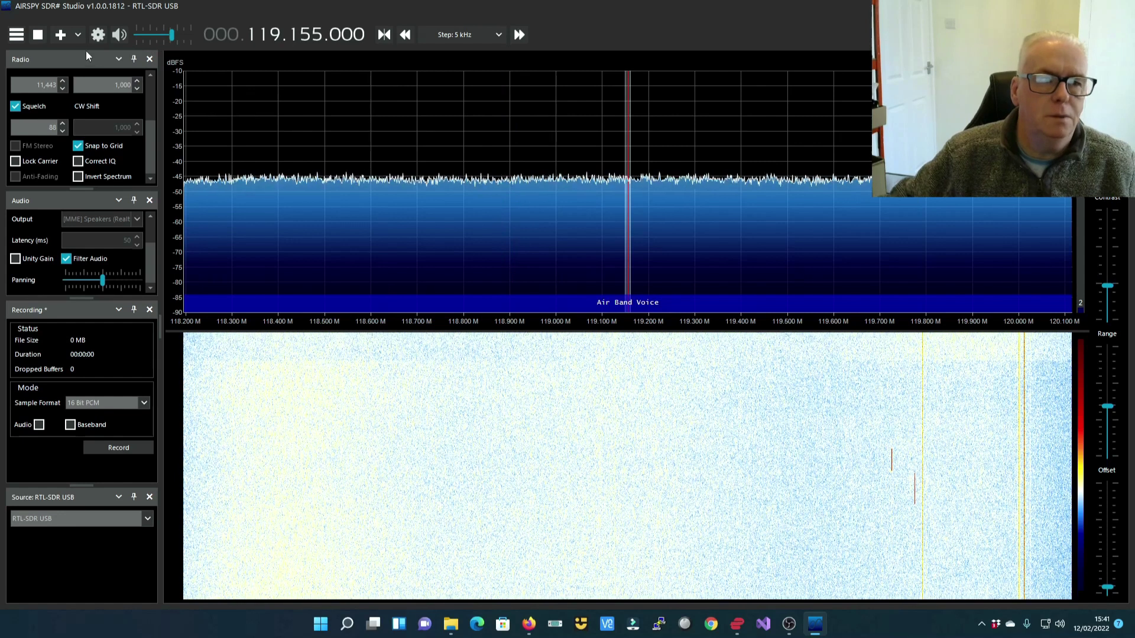
# Step: Stop the radio and scroll the Radio panel to show NFM at 145.625 MHz with 12.5 kHz step
pyautogui.click(39, 35)
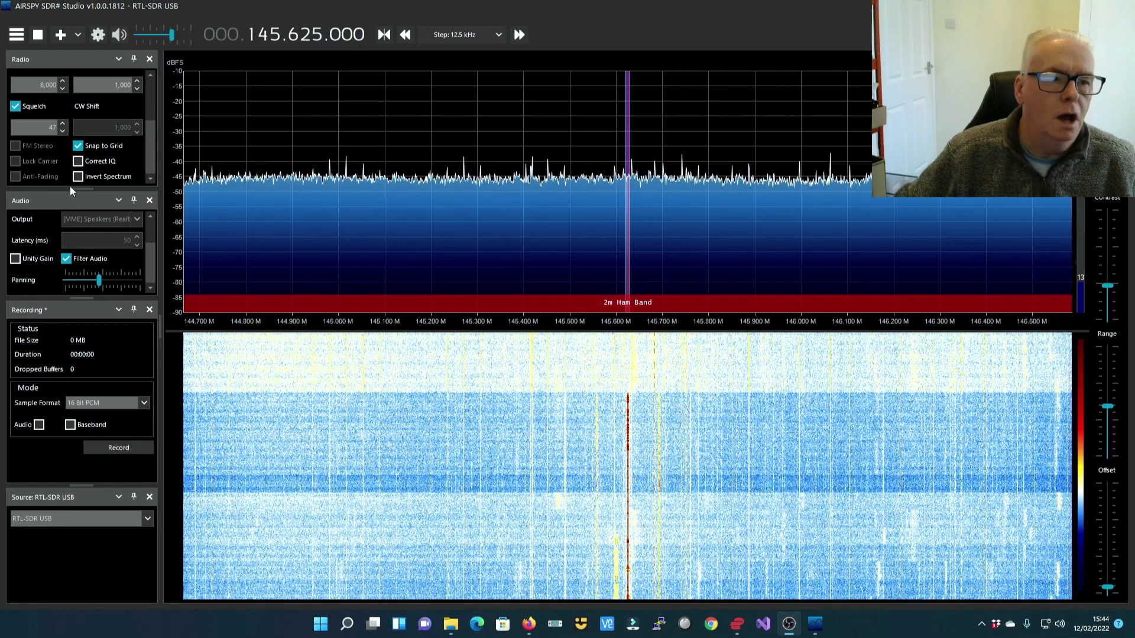
pyautogui.click(148, 141)
pyautogui.moveTo(149, 141); pyautogui.dragTo(148, 97)
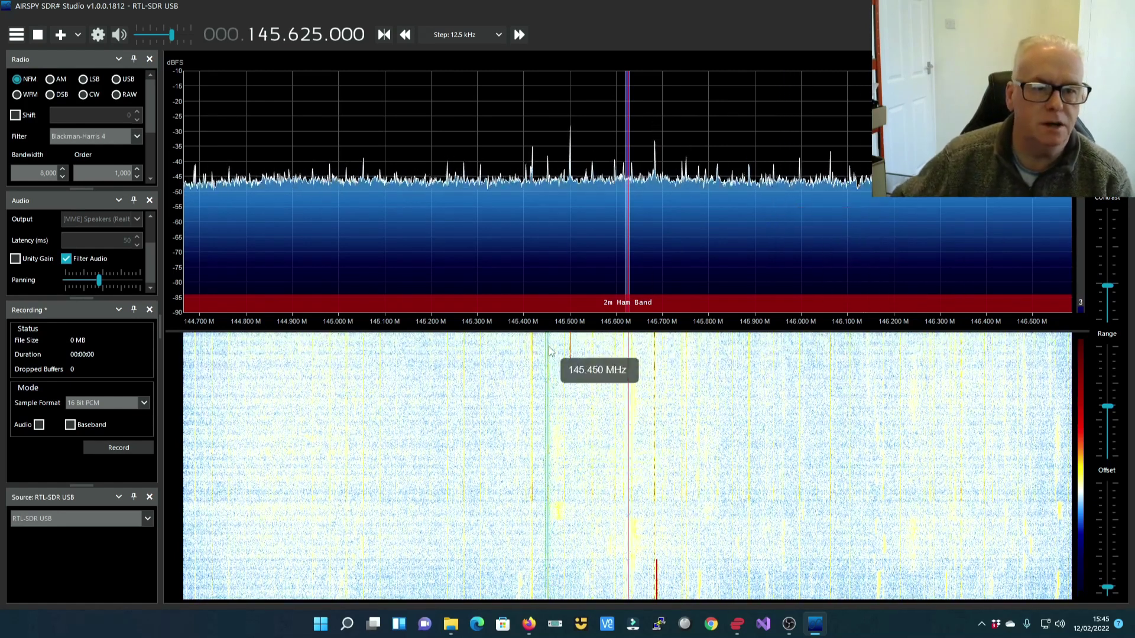
# Step: Tune to 145.500 MHz from the waterfall, then fine-tune the digits down to 145.425.000 MHz
pyautogui.click(570, 255)
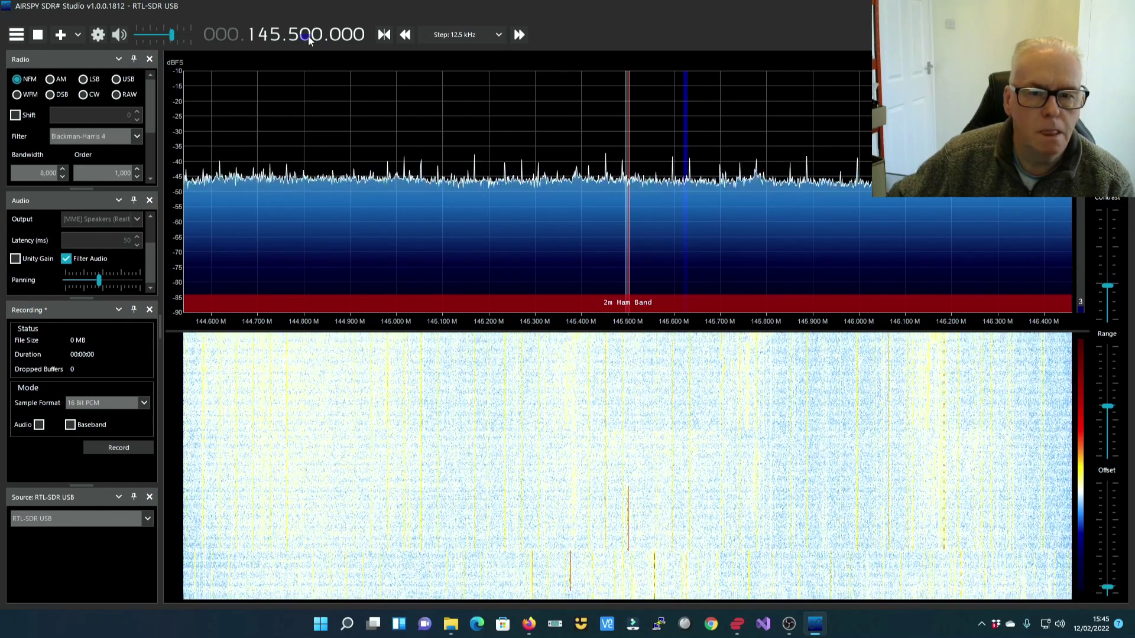
pyautogui.scroll(1, 308, 39)
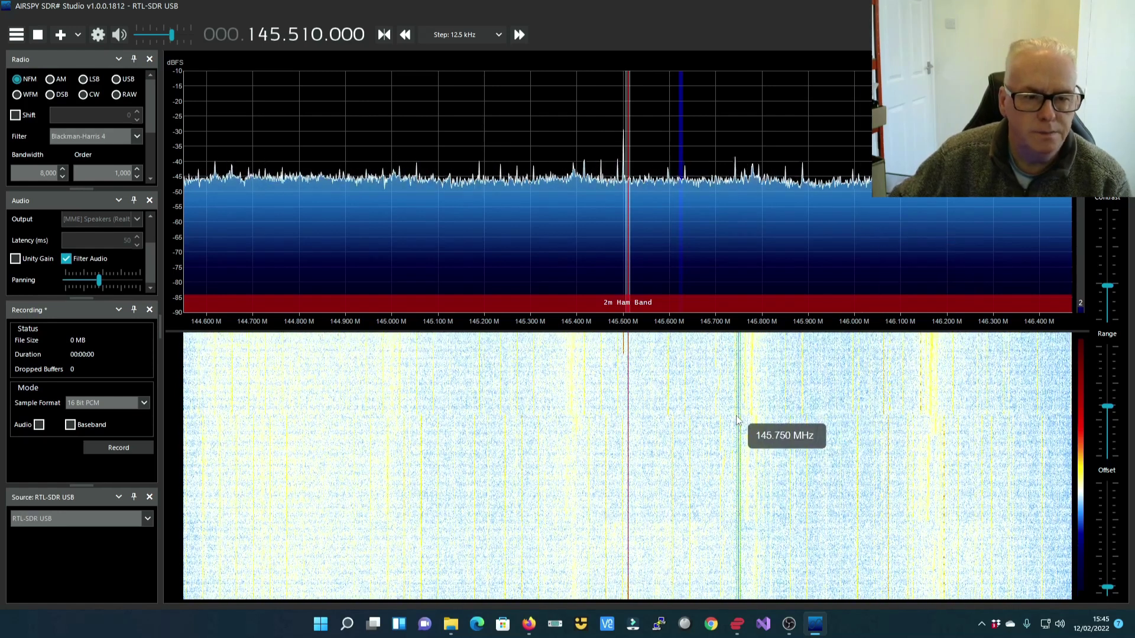
pyautogui.click(318, 39)
pyautogui.scroll(-10, 317, 37)
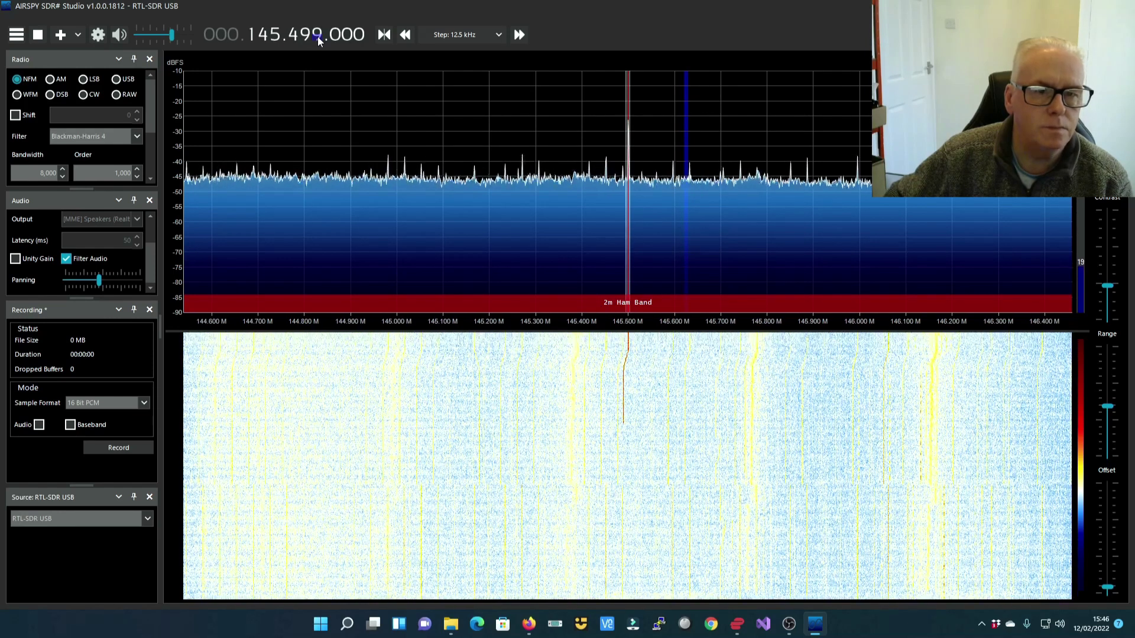
pyautogui.scroll(1, 317, 37)
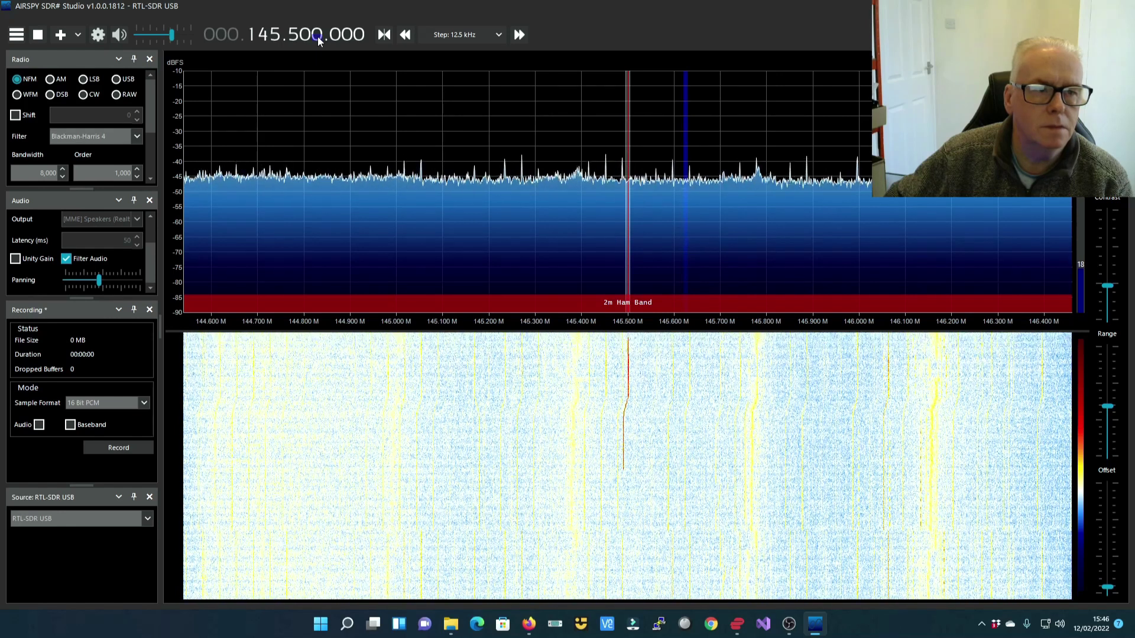
pyautogui.scroll(-1, 304, 35)
pyautogui.scroll(2, 304, 35)
pyautogui.scroll(3, 316, 36)
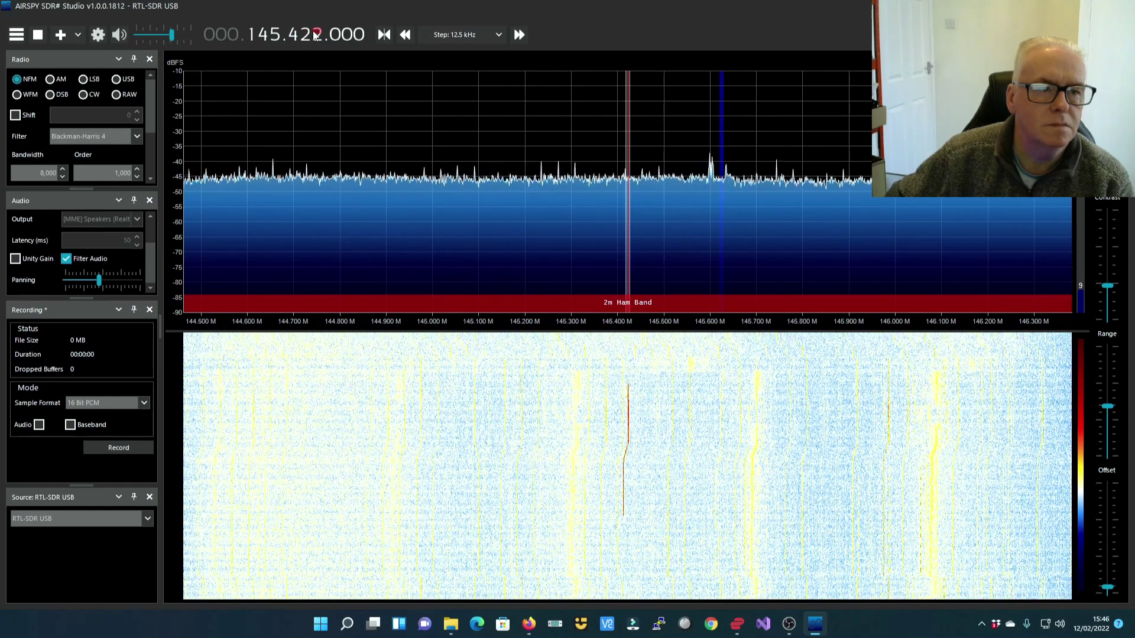
pyautogui.scroll(3, 316, 35)
pyautogui.scroll(-1, 317, 35)
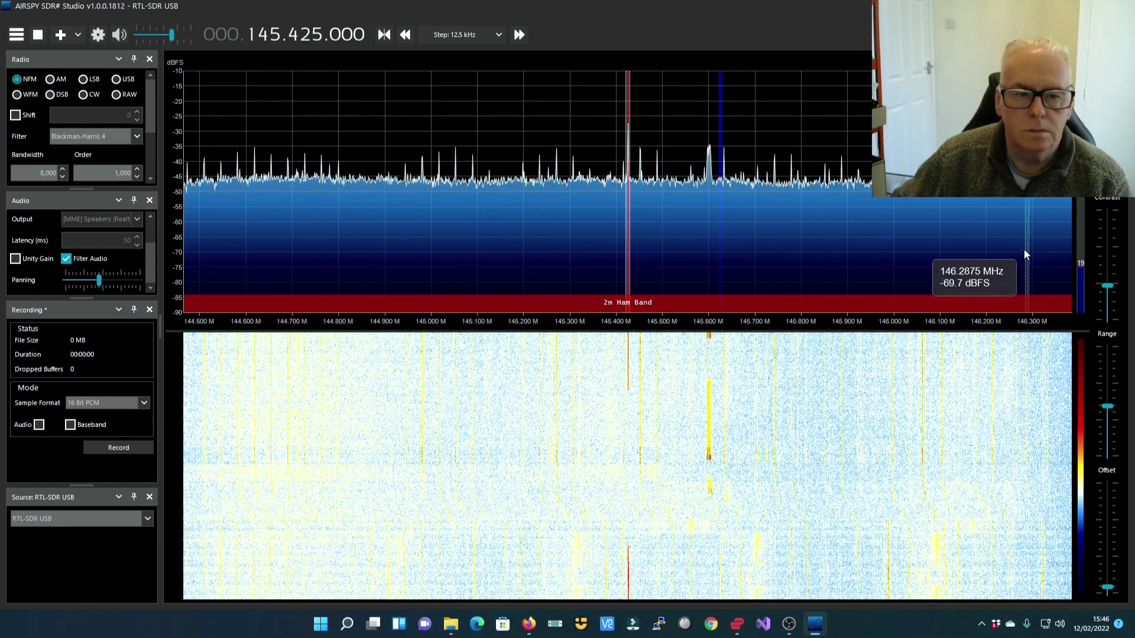
# Step: Mute, tune to the 145.600 MHz signal, briefly unmute to listen, then mute again
pyautogui.click(119, 35)
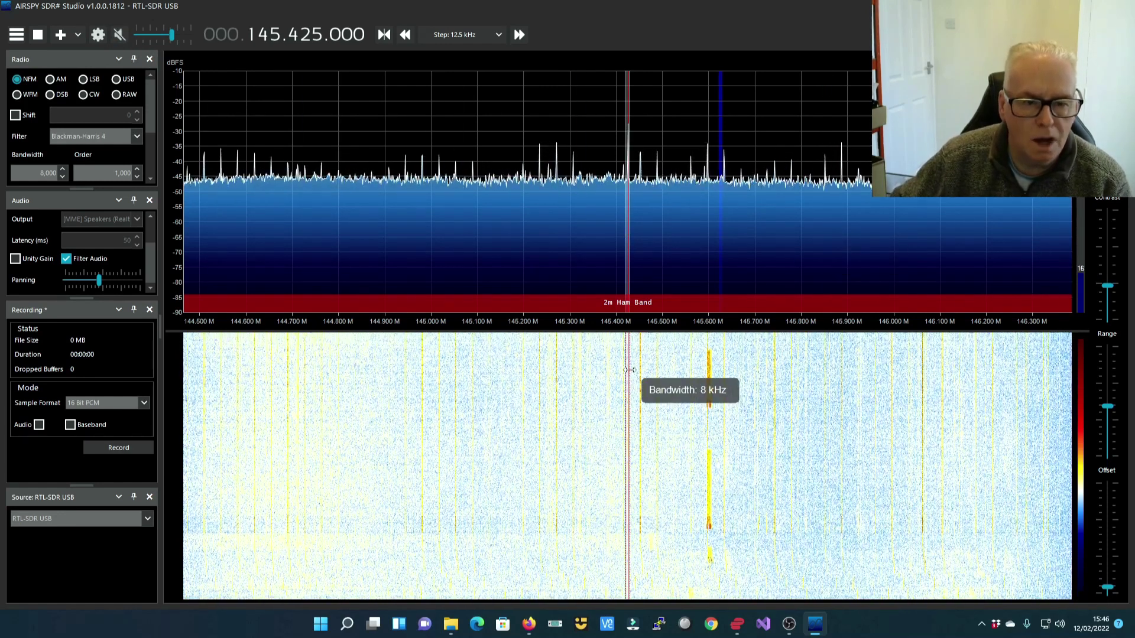
pyautogui.click(709, 413)
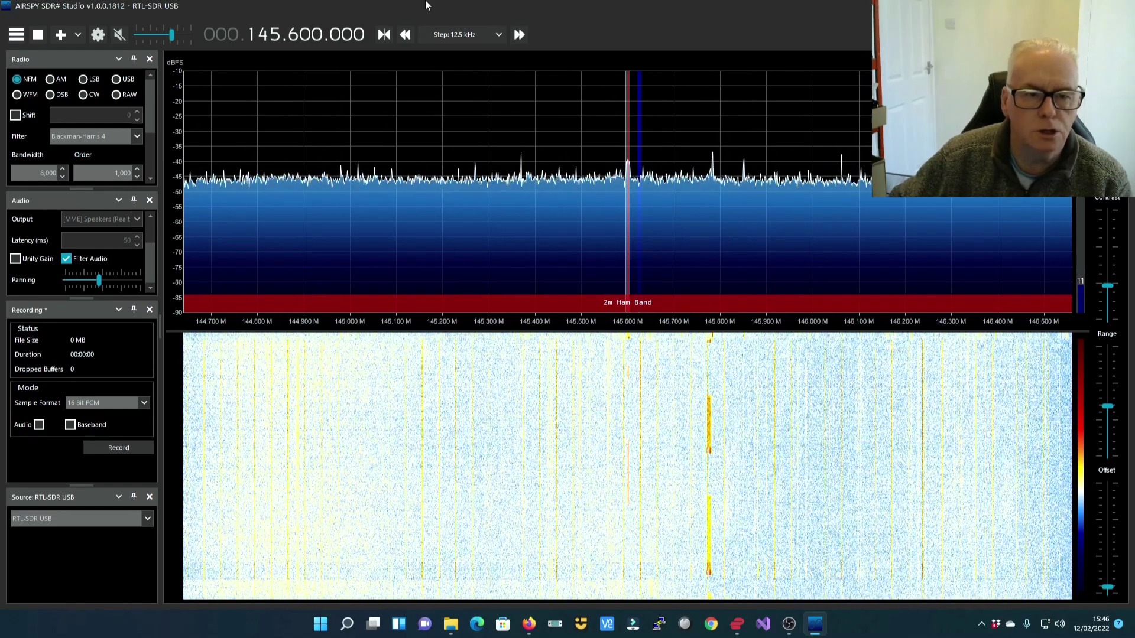
pyautogui.click(117, 36)
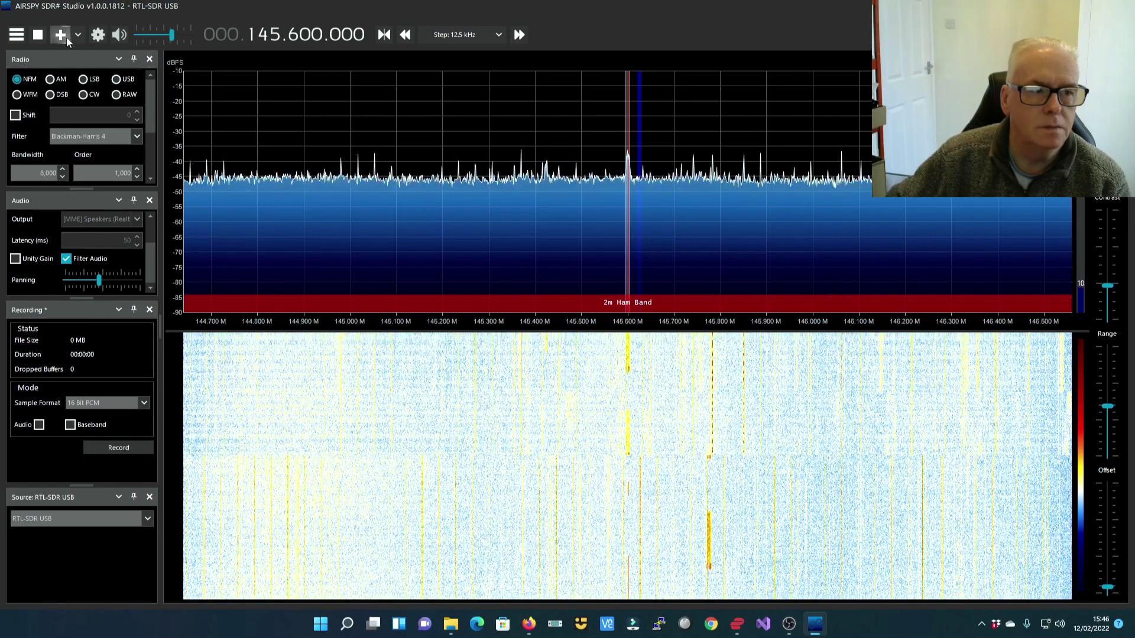
pyautogui.click(119, 35)
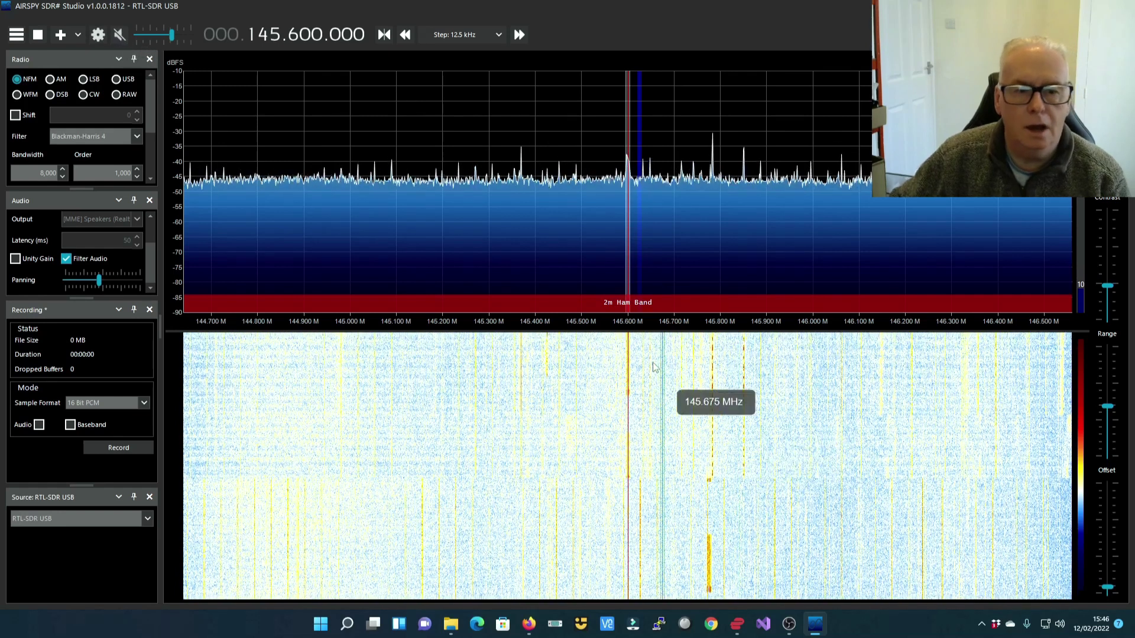